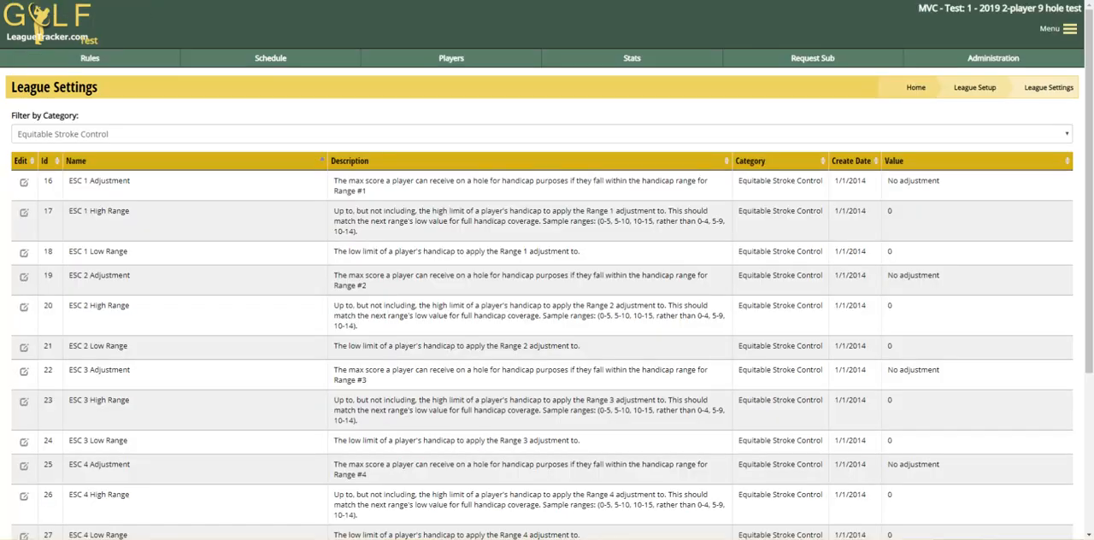
Filter the league settings to the Equitable Stroke Control category and review the listed ESC range settings
{"action": "left_click", "coordinate": [70, 137]}
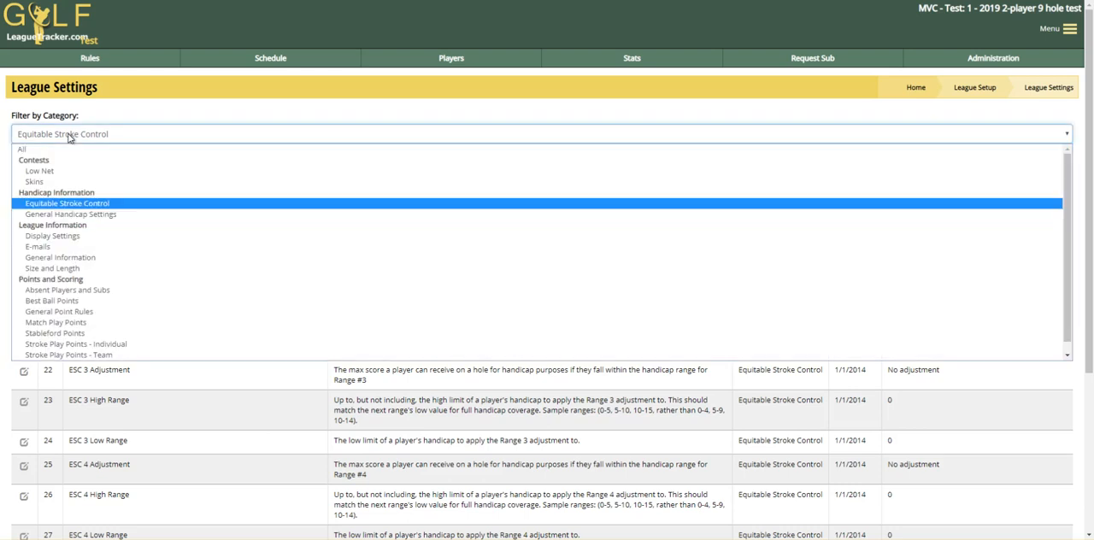
{"action": "left_click", "coordinate": [64, 203]}
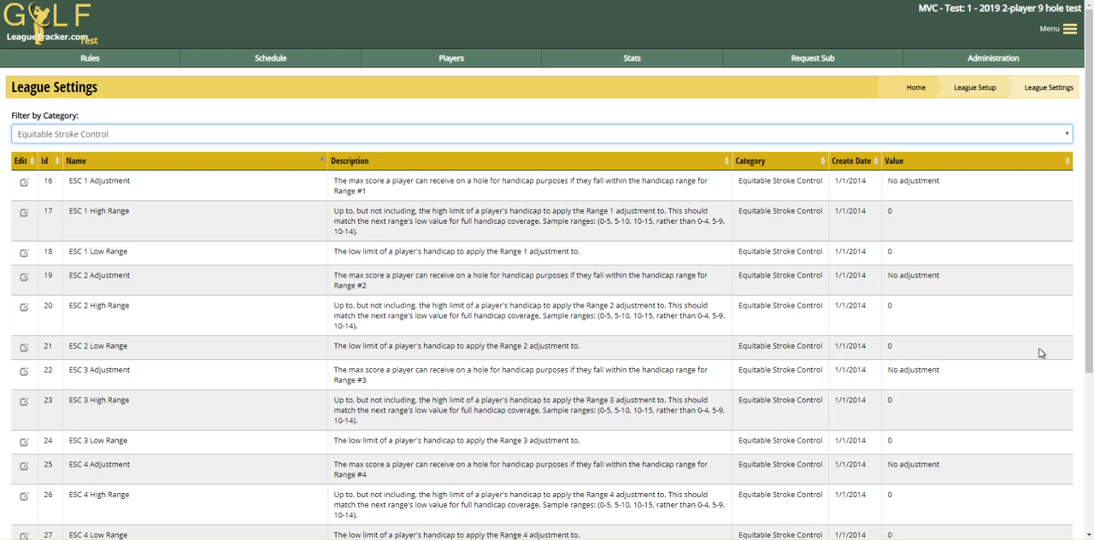
{"action": "left_click_drag", "start_coordinate": [1087, 359], "coordinate": [1090, 429]}
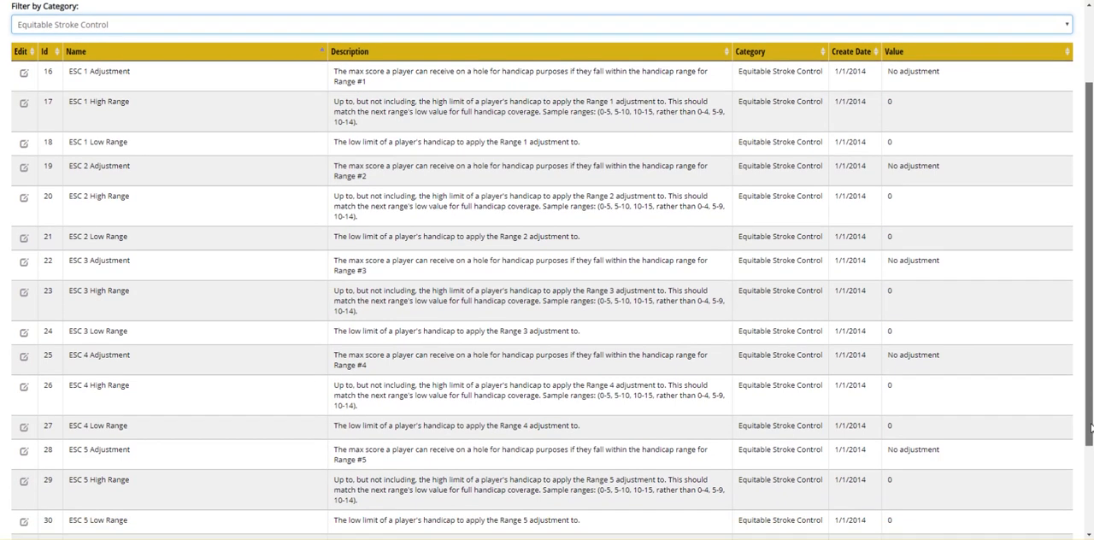
{"action": "left_click_drag", "start_coordinate": [1090, 428], "coordinate": [1091, 349]}
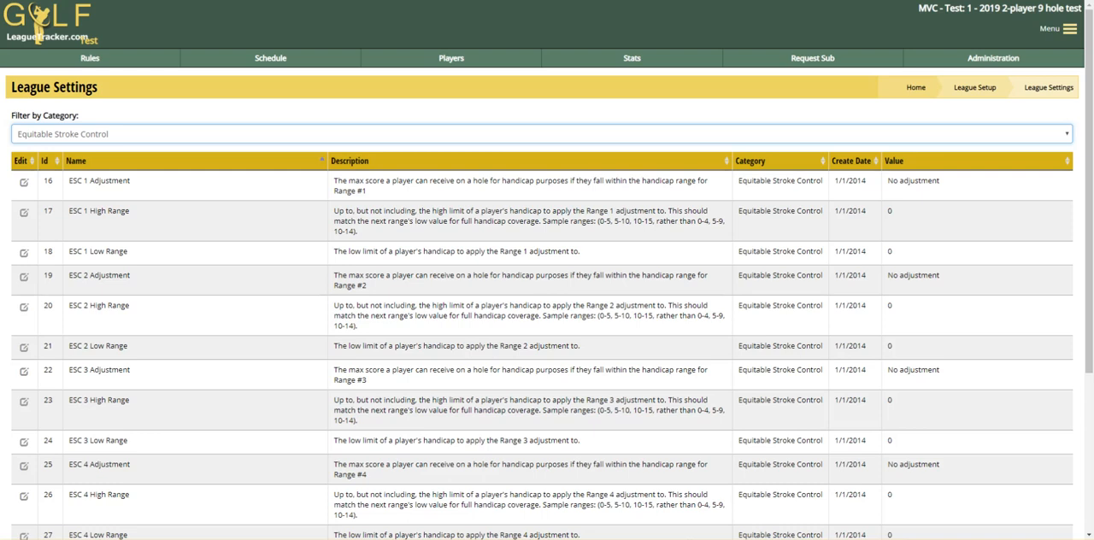
From the ESC 1 Adjustment setting, add a handicap range with Net Double Bogey as maximum score and save
{"action": "left_click", "coordinate": [24, 183]}
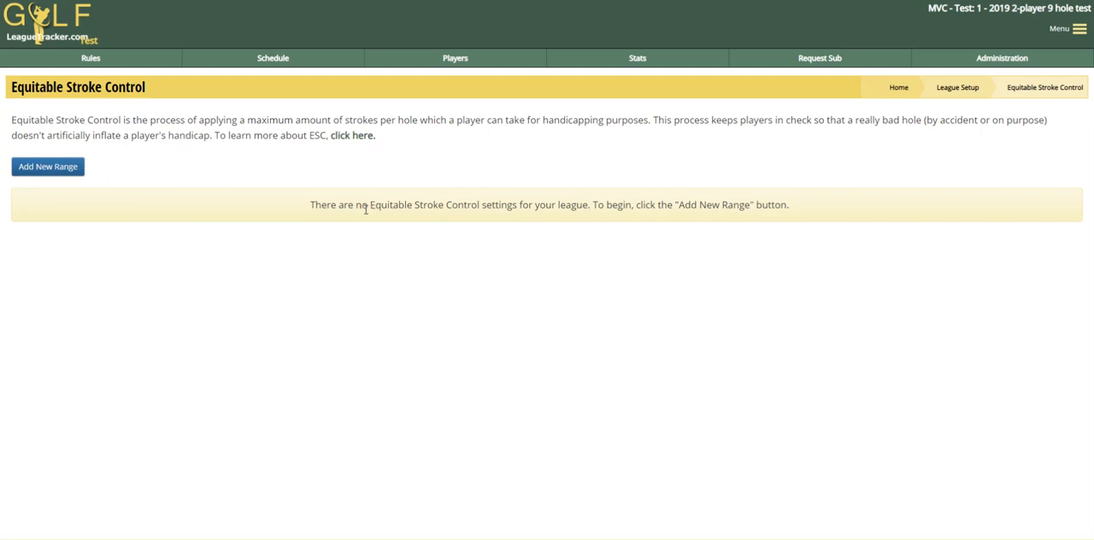
{"action": "left_click", "coordinate": [47, 170]}
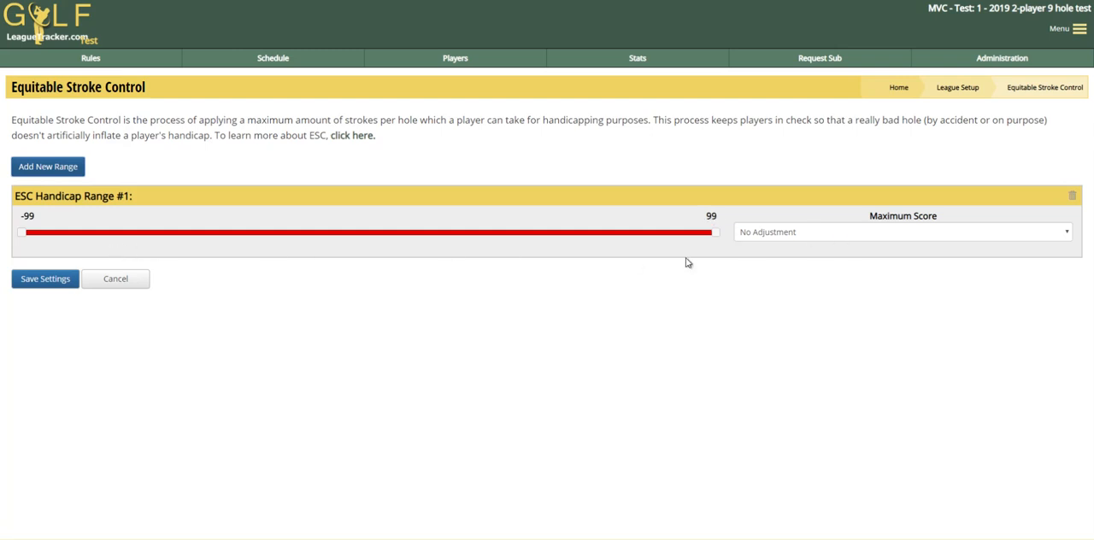
{"action": "left_click", "coordinate": [789, 236]}
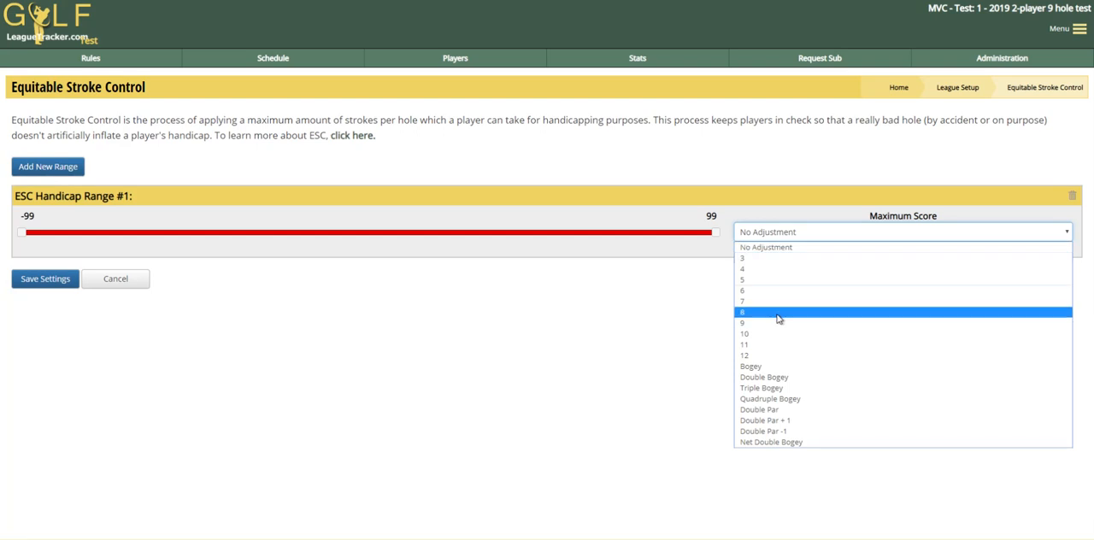
{"action": "left_click", "coordinate": [780, 444]}
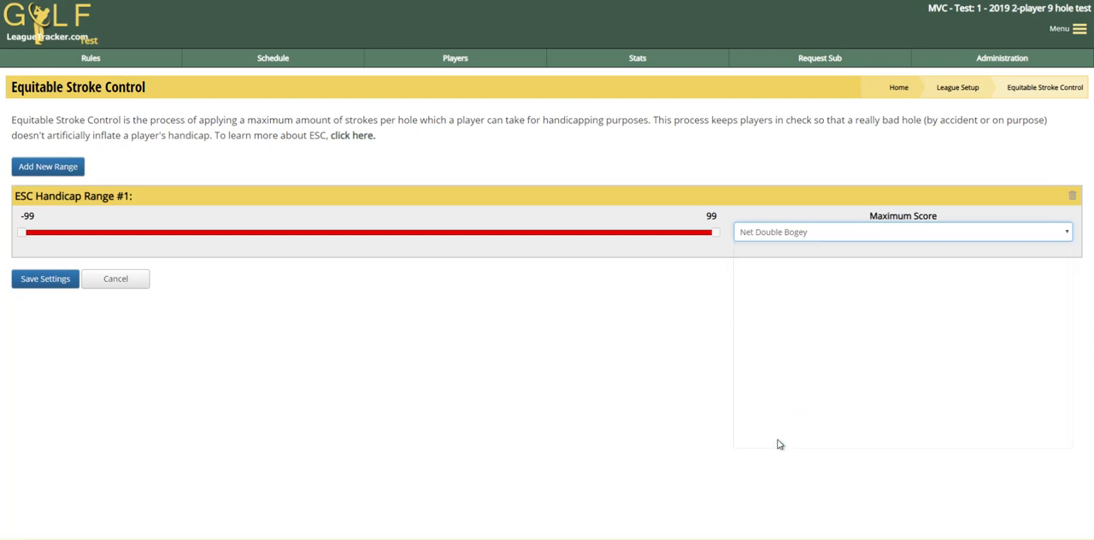
{"action": "left_click", "coordinate": [53, 282]}
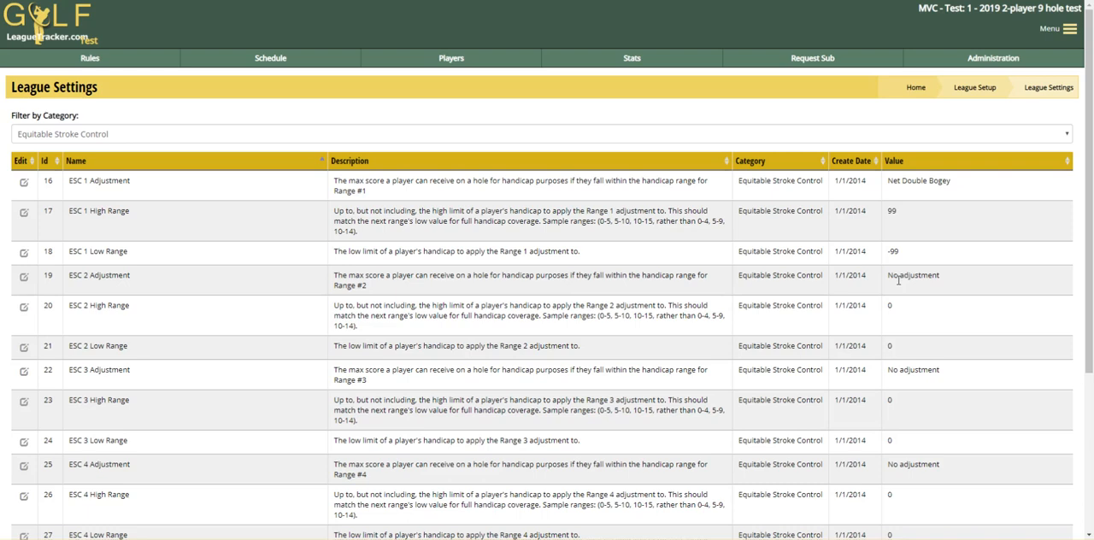
Reopen the ESC 1 Adjustment setting and remove handicap range #1
{"action": "left_click", "coordinate": [24, 185]}
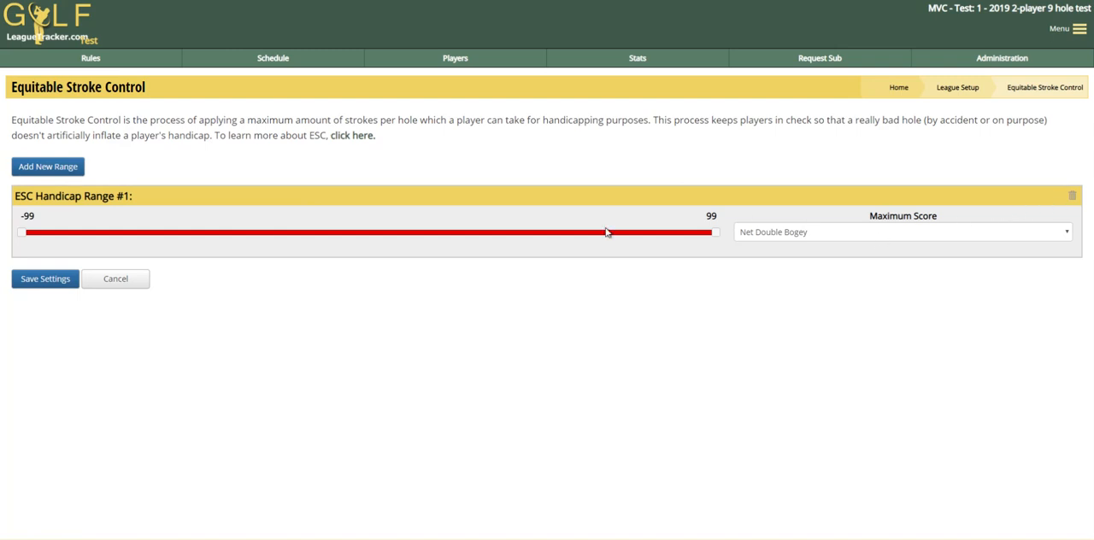
{"action": "left_click", "coordinate": [1072, 197]}
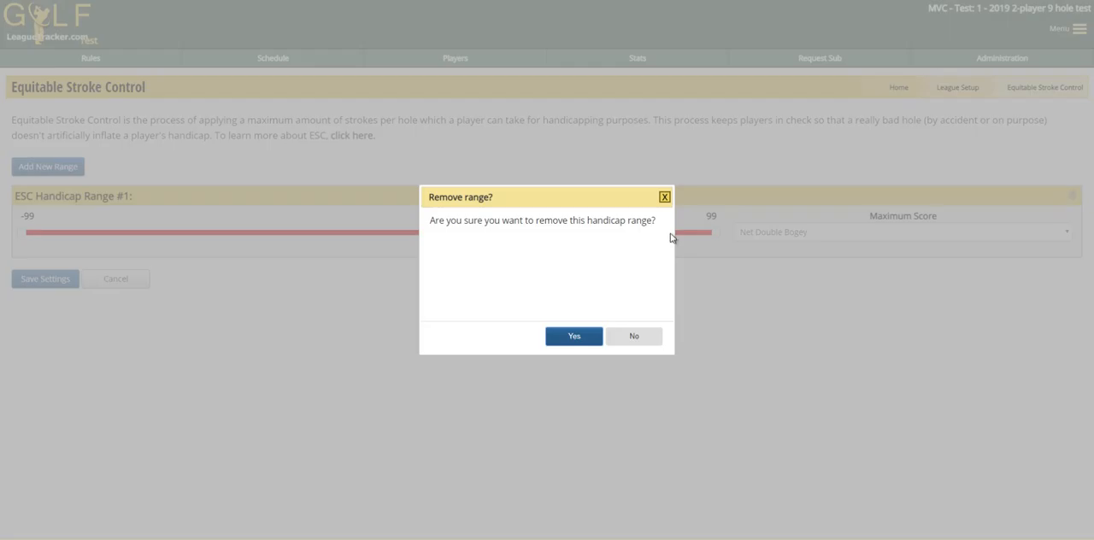
{"action": "left_click", "coordinate": [572, 346]}
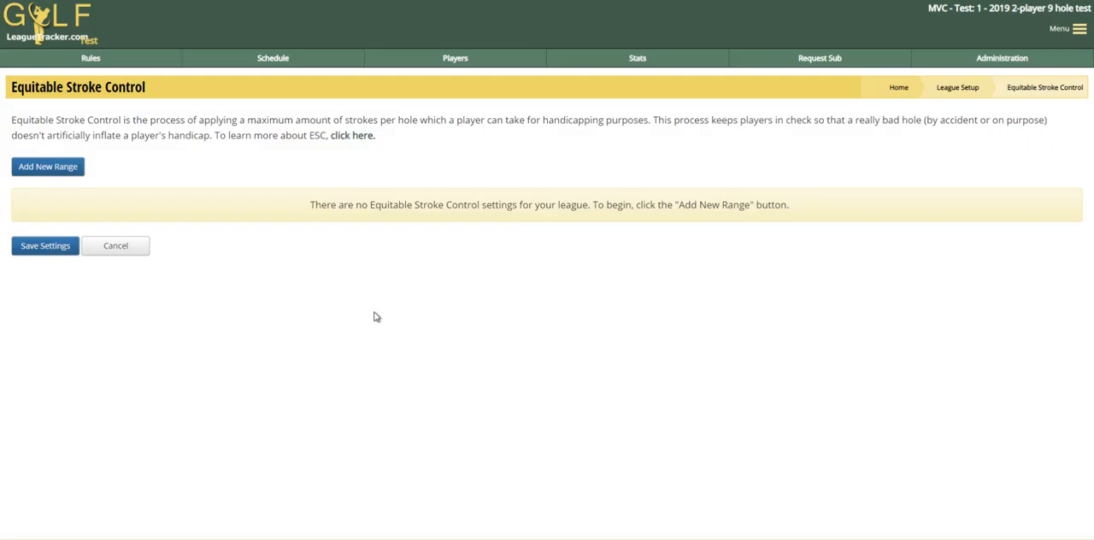
Add a new handicap range with an upper limit of 10 and a maximum score of Double Par
{"action": "left_click", "coordinate": [49, 170]}
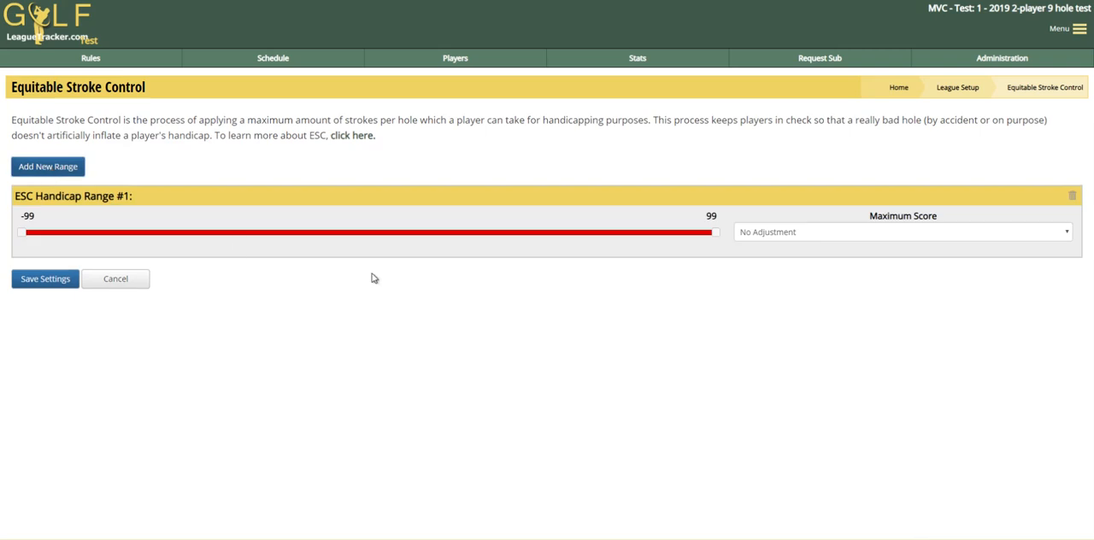
{"action": "left_click_drag", "start_coordinate": [718, 238], "coordinate": [406, 240]}
{"action": "double_click", "coordinate": [709, 218]}
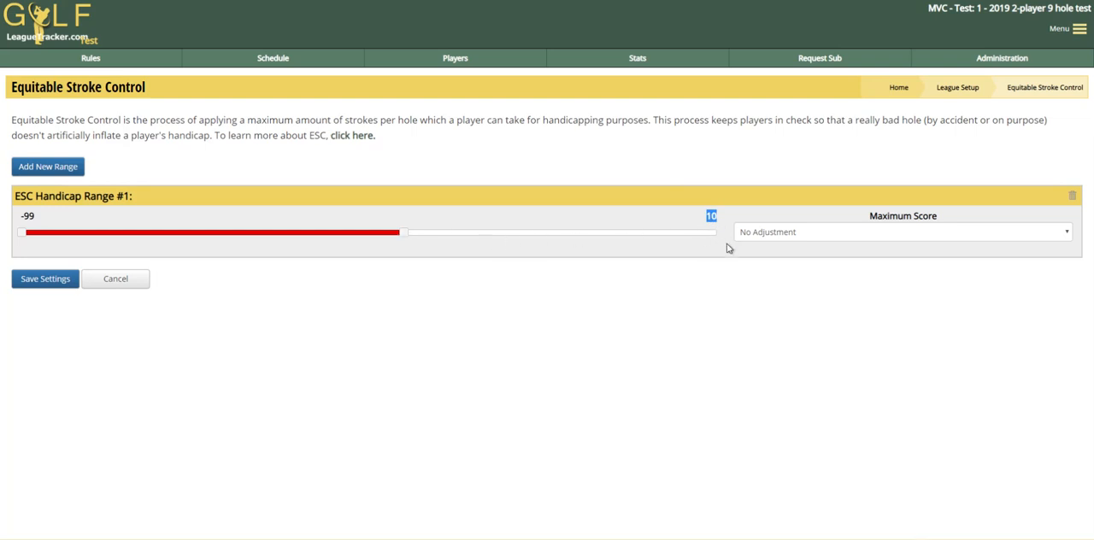
{"action": "left_click", "coordinate": [782, 238]}
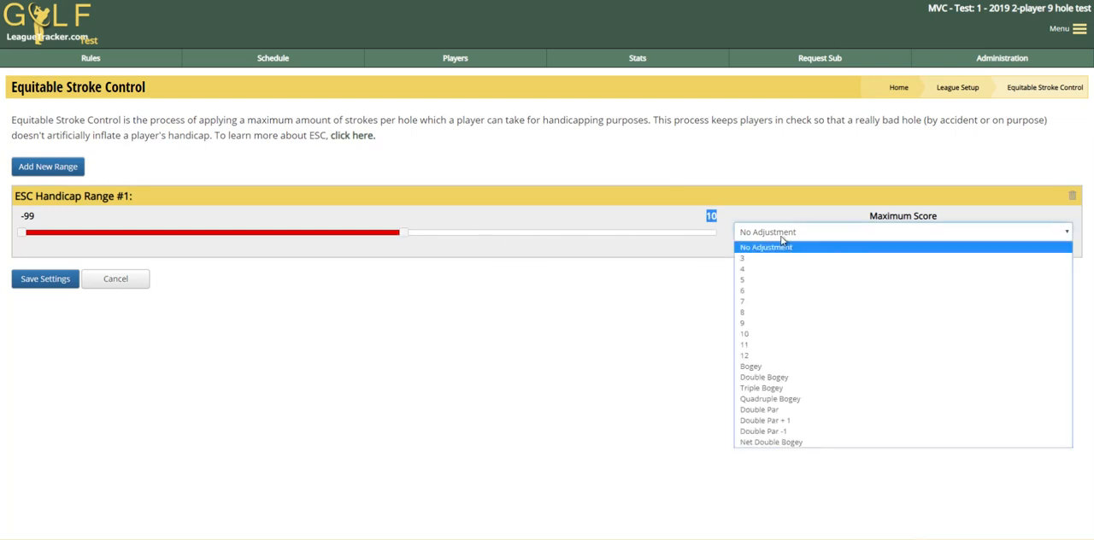
{"action": "left_click", "coordinate": [767, 411]}
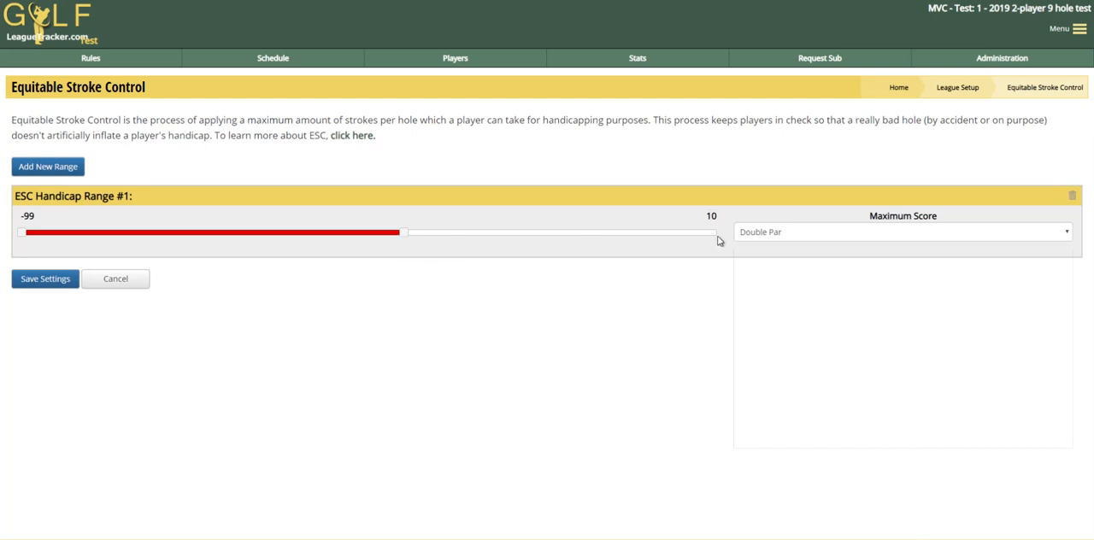
Add a second handicap range from 10 to 99 with a maximum score of Double Par + 1 and save the settings
{"action": "left_click", "coordinate": [59, 171]}
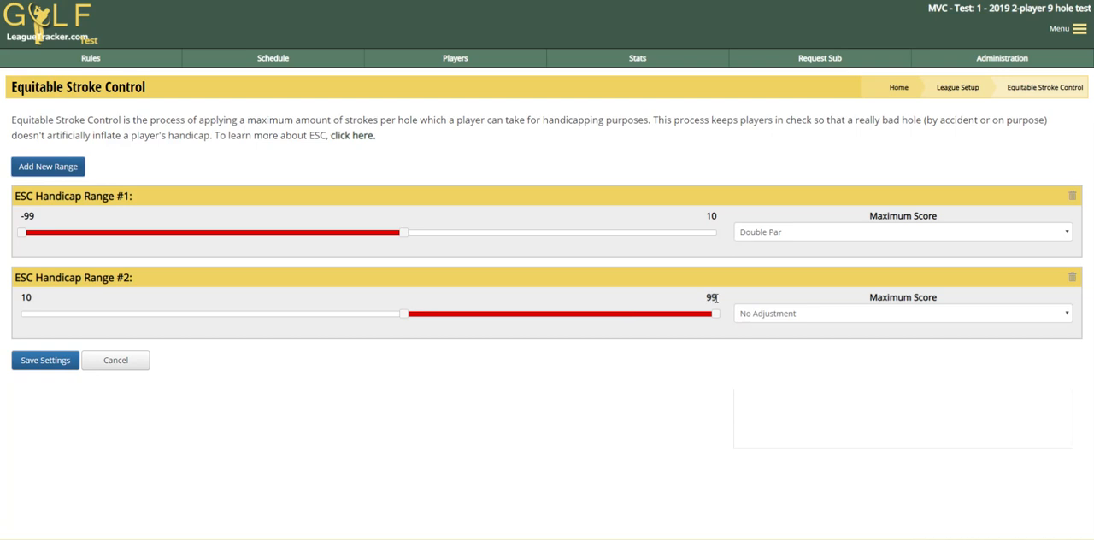
{"action": "left_click", "coordinate": [761, 314]}
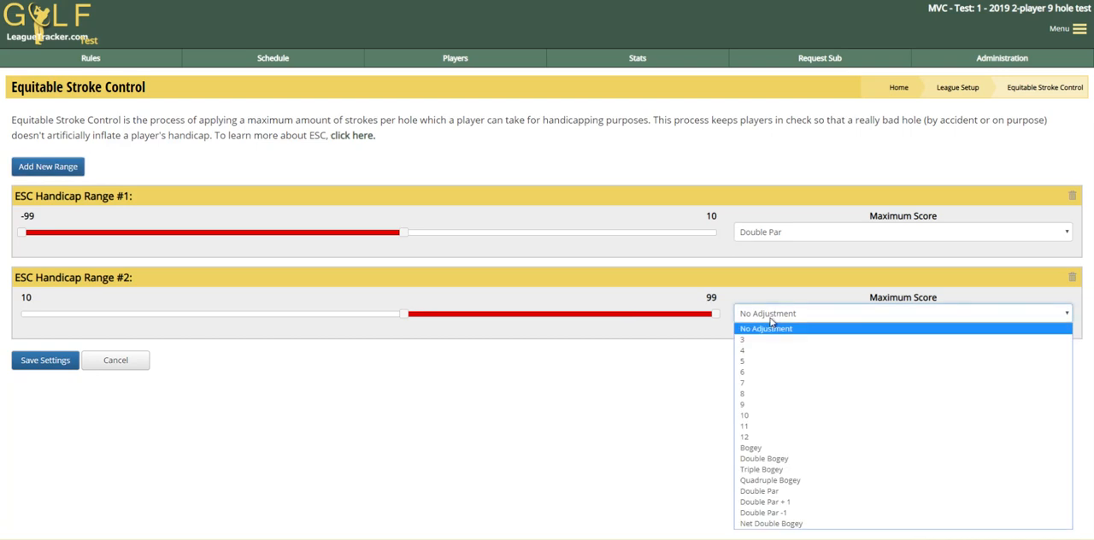
{"action": "left_click", "coordinate": [767, 503]}
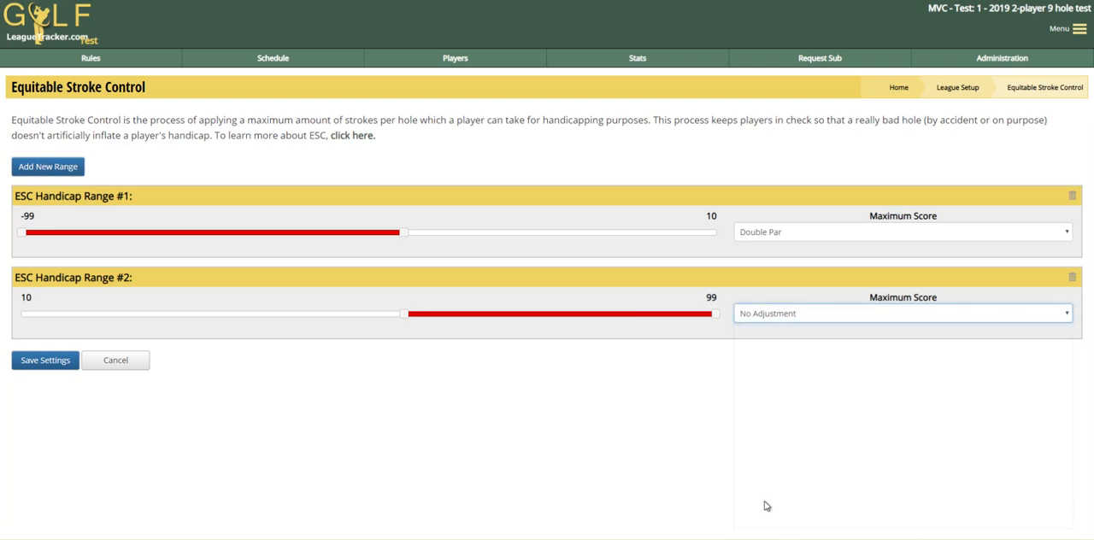
{"action": "left_click", "coordinate": [46, 365]}
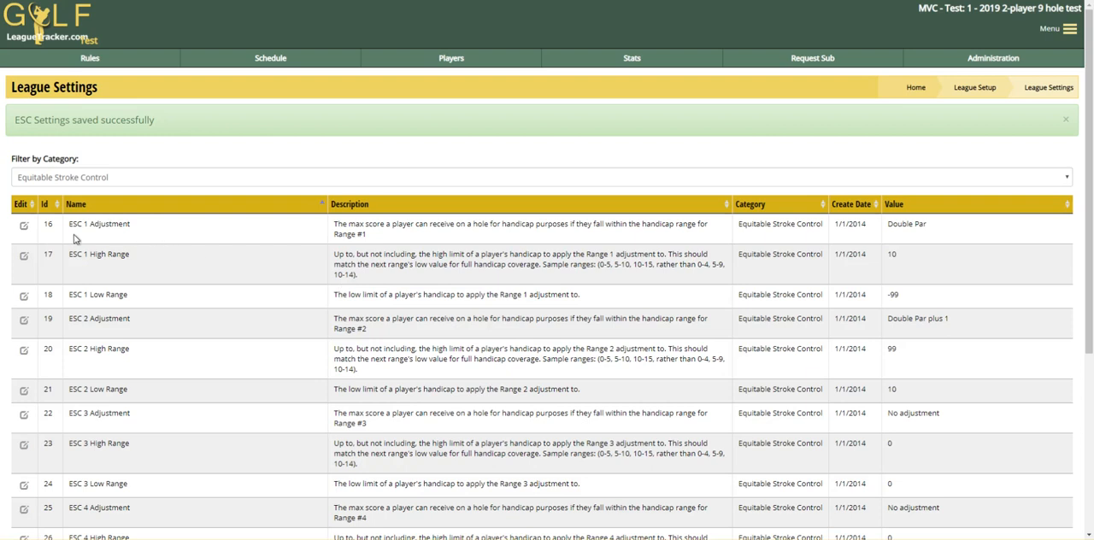
Reopen the ESC ranges, add a third handicap range, and set range #1's maximum score to 7
{"action": "left_click", "coordinate": [24, 227]}
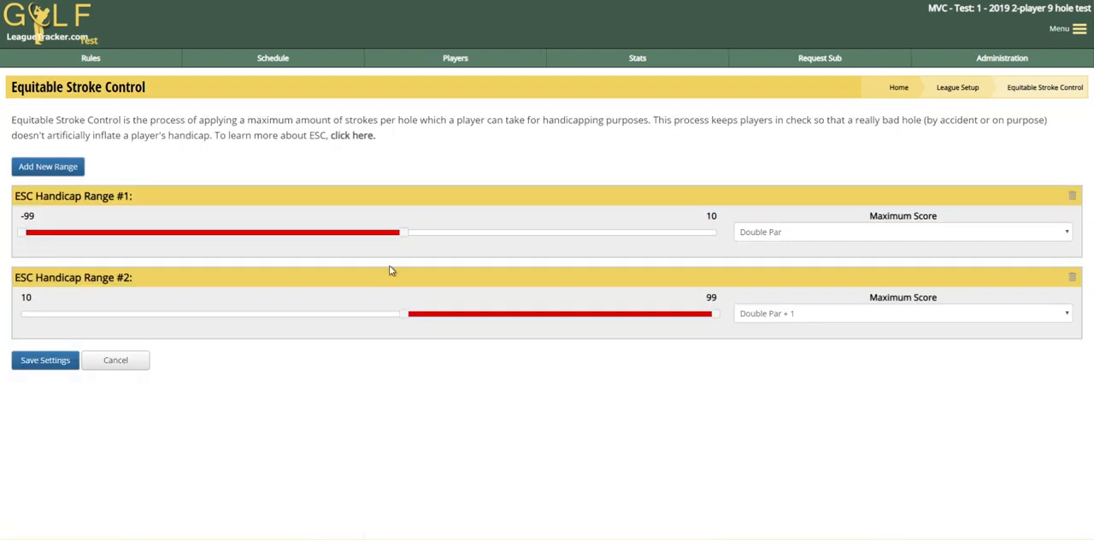
{"action": "left_click", "coordinate": [50, 166]}
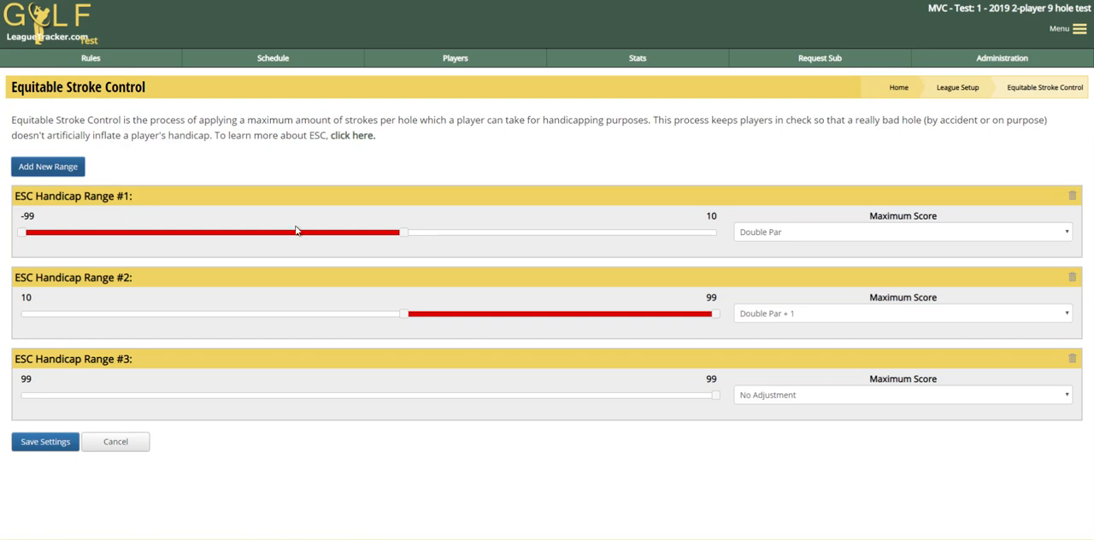
{"action": "left_click", "coordinate": [801, 235]}
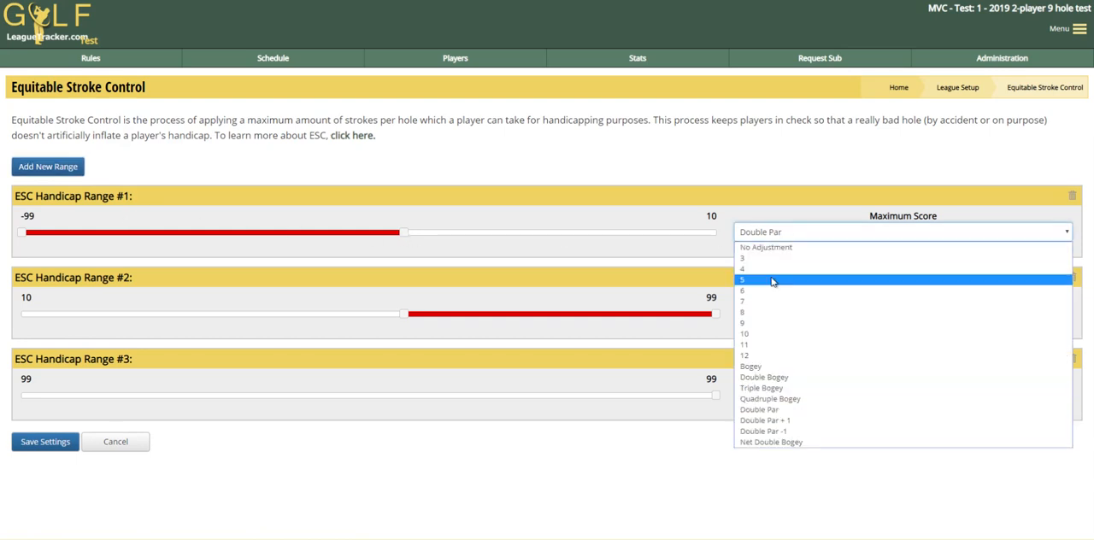
{"action": "left_click", "coordinate": [761, 307]}
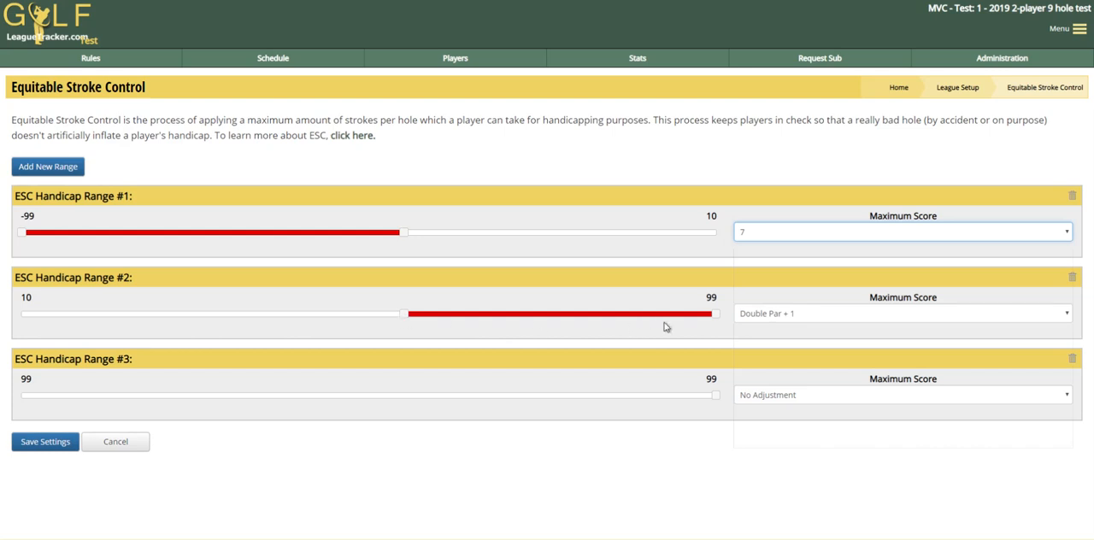
Set handicap range #2's upper limit to 20 and its maximum score to 8
{"action": "left_click_drag", "start_coordinate": [716, 319], "coordinate": [440, 327]}
{"action": "left_click", "coordinate": [801, 316]}
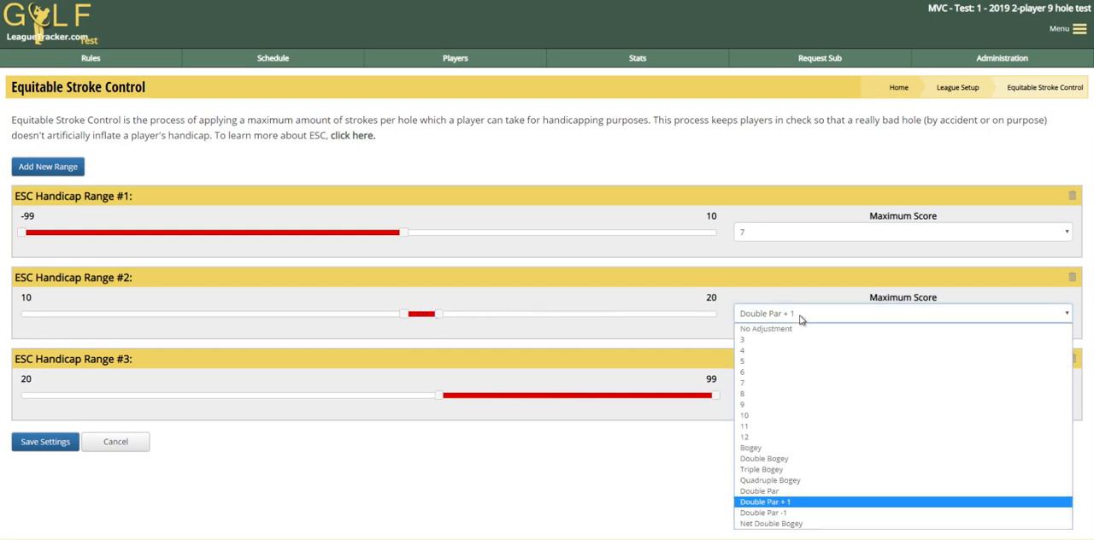
{"action": "left_click", "coordinate": [756, 400]}
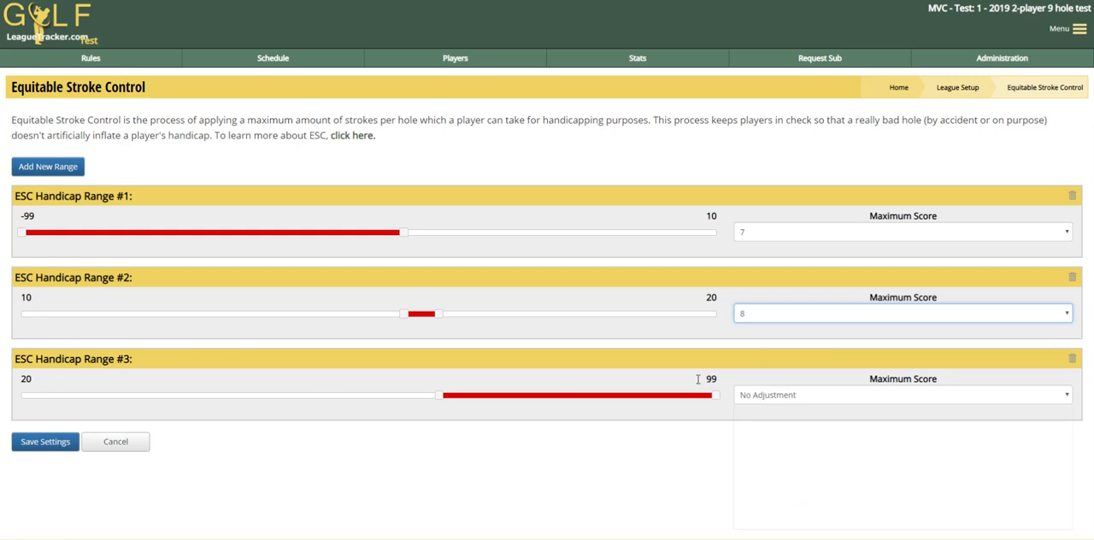
Set handicap range #3's maximum score to 9 and save the ESC settings
{"action": "left_click", "coordinate": [769, 395]}
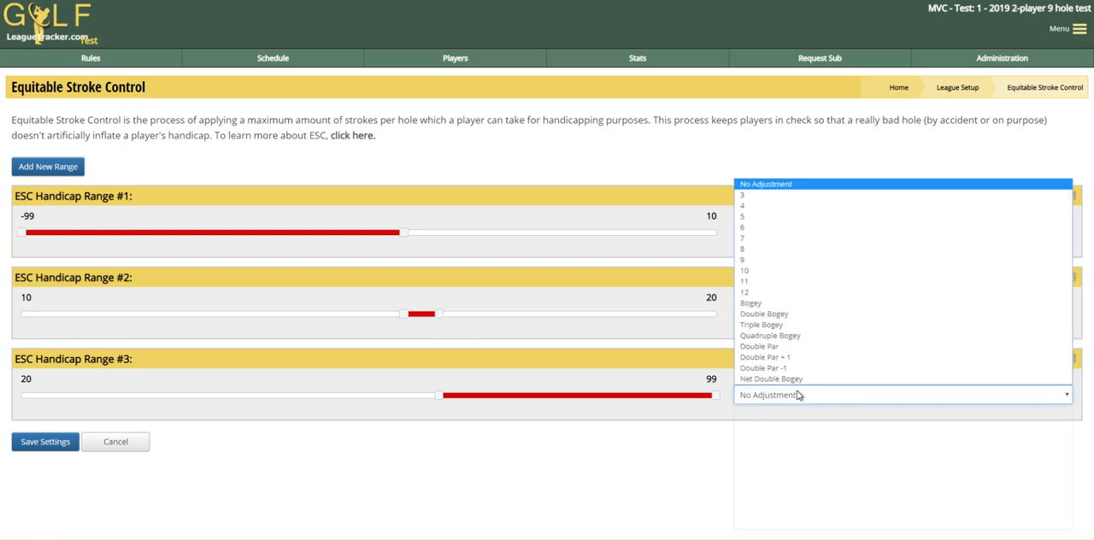
{"action": "left_click", "coordinate": [765, 261]}
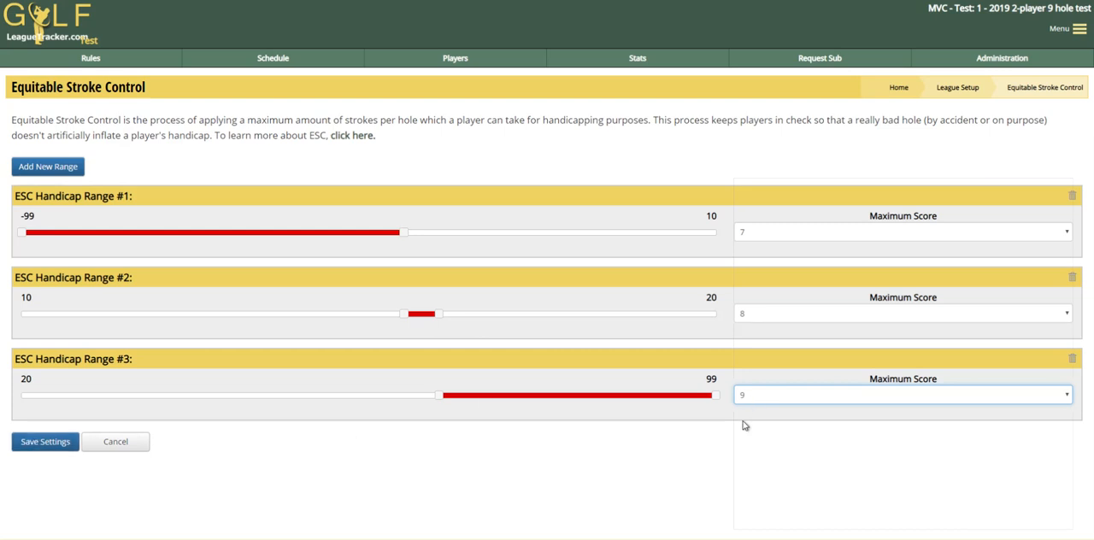
{"action": "left_click", "coordinate": [786, 400]}
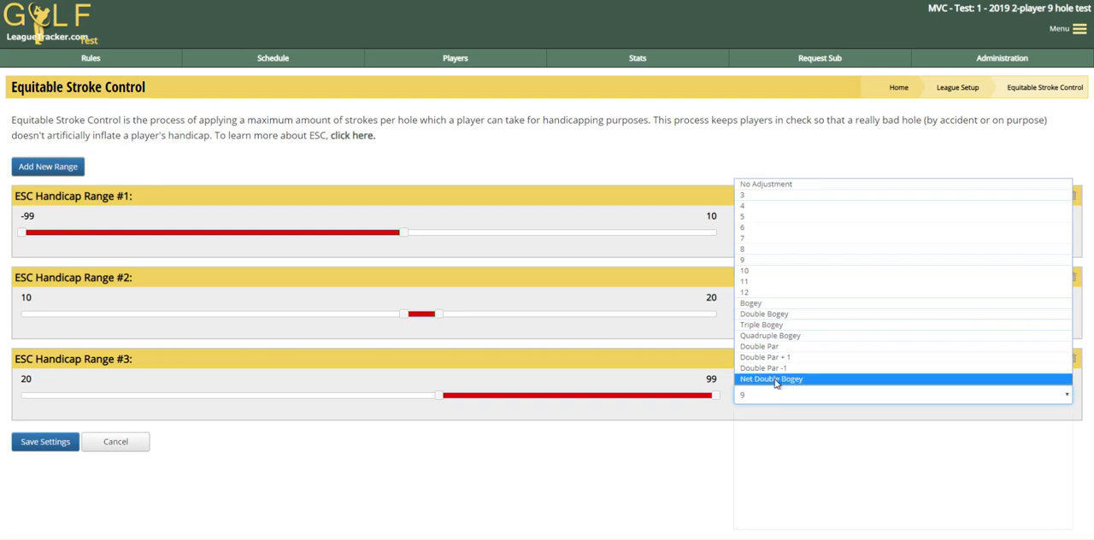
{"action": "left_click", "coordinate": [629, 424]}
{"action": "left_click", "coordinate": [34, 441]}
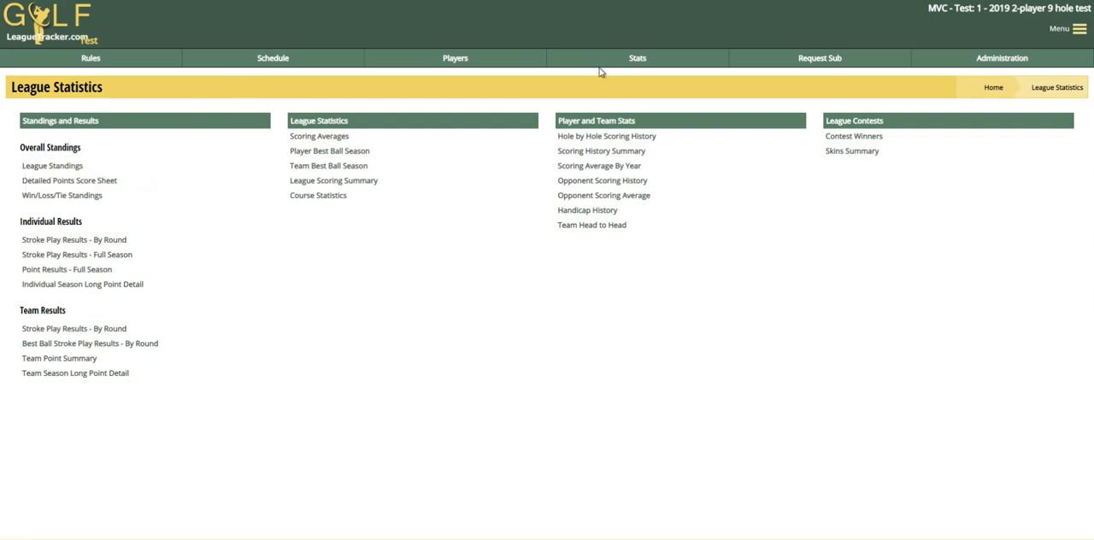
Open the Detailed Points Score Sheet and check Player 1's score on hole 9
{"action": "left_click", "coordinate": [67, 185]}
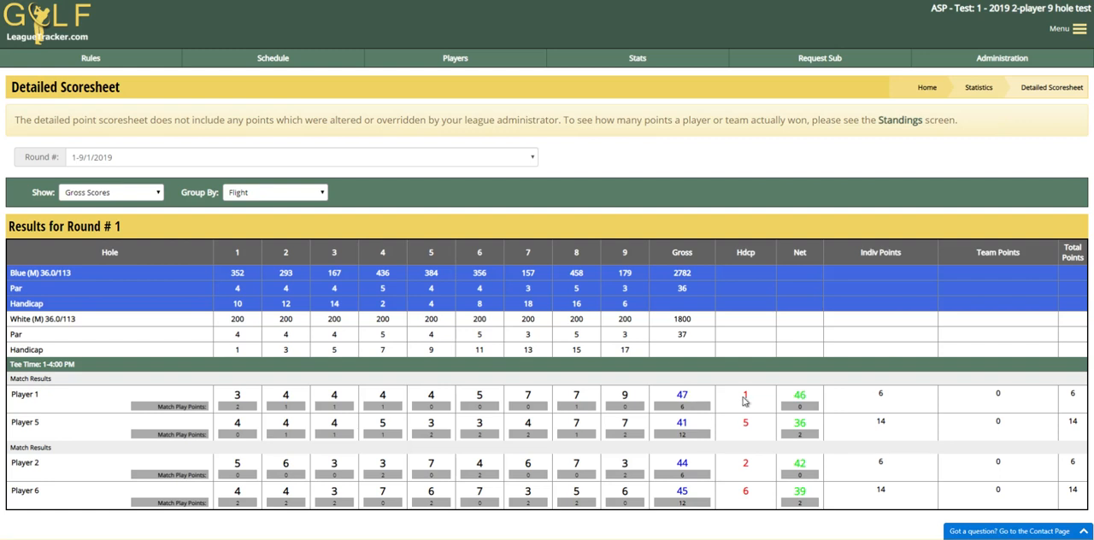
{"action": "double_click", "coordinate": [625, 396]}
Open Player 1's handicap index calculation from the player list and check the score recorded for 9/1/2019
{"action": "left_click", "coordinate": [450, 58]}
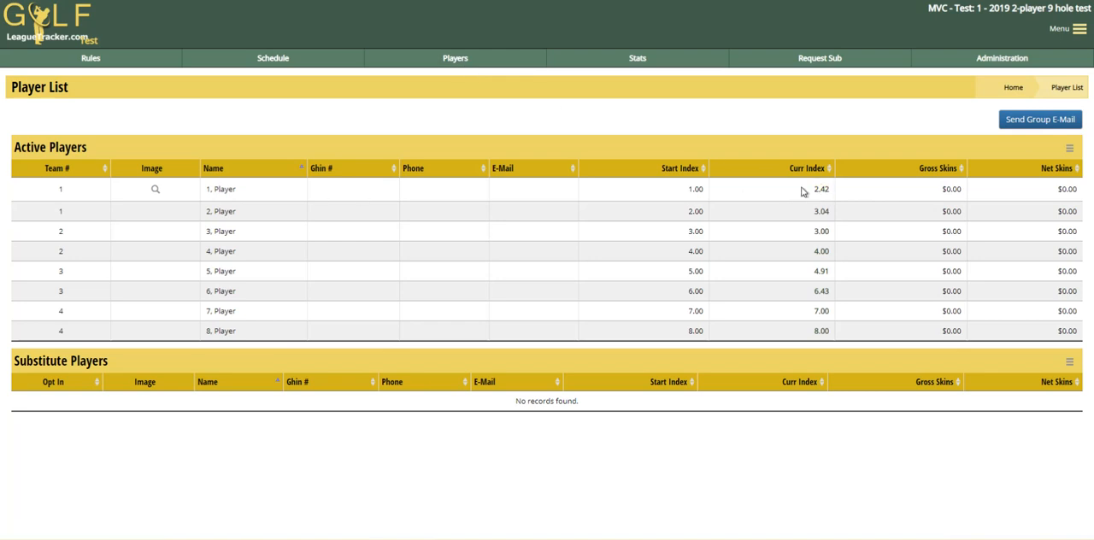
{"action": "left_click", "coordinate": [821, 189]}
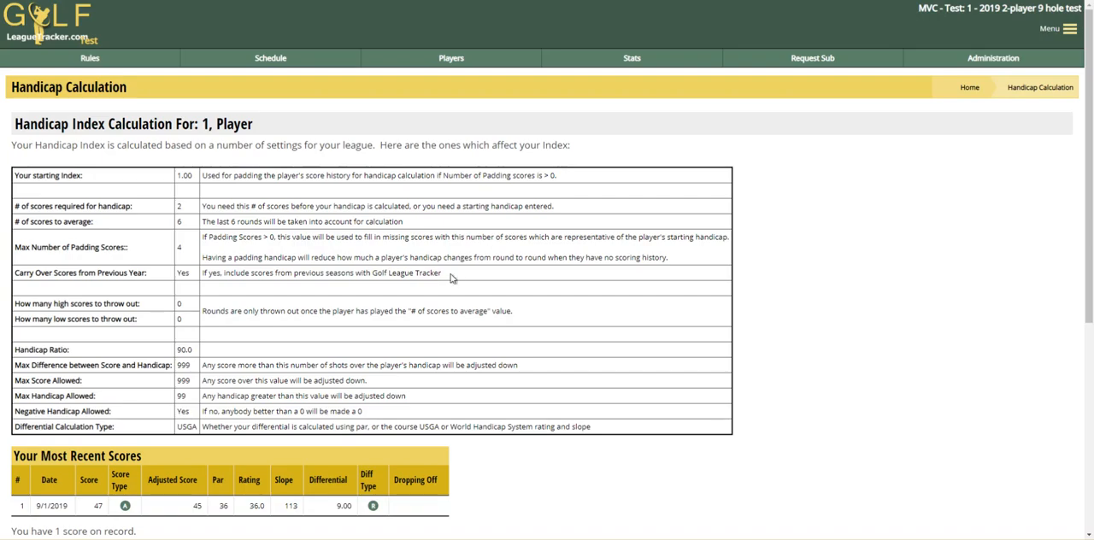
{"action": "double_click", "coordinate": [98, 505]}
{"action": "left_click", "coordinate": [98, 508]}
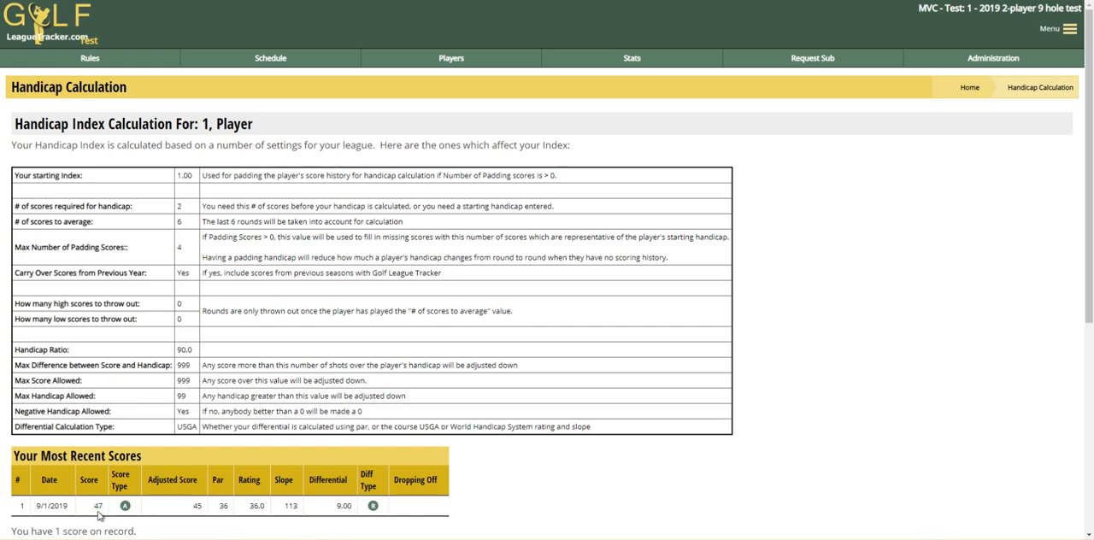